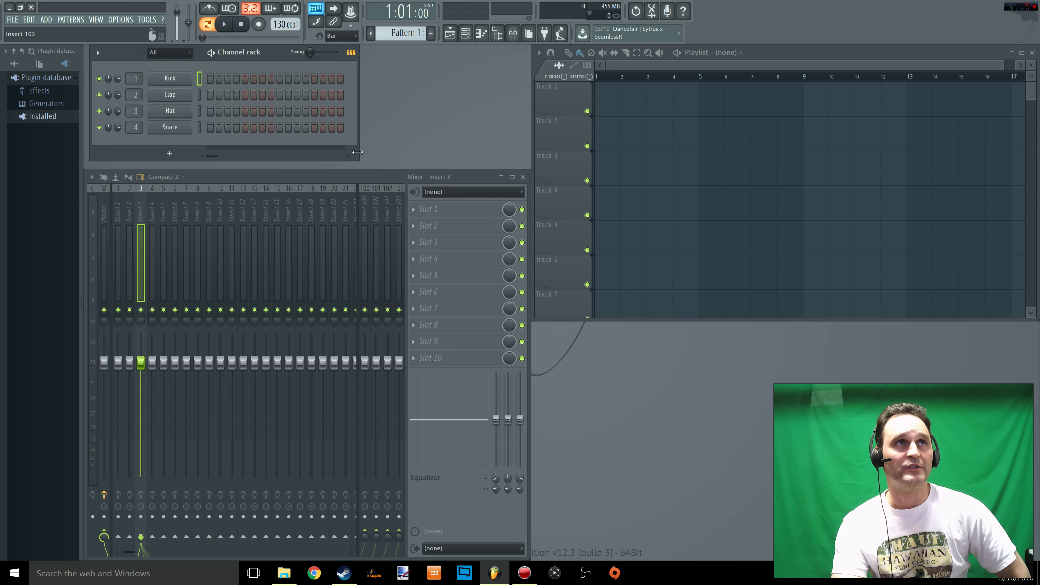
- Open the audio settings and choose FL Studio ASIO as the input/output device
click(125, 20)
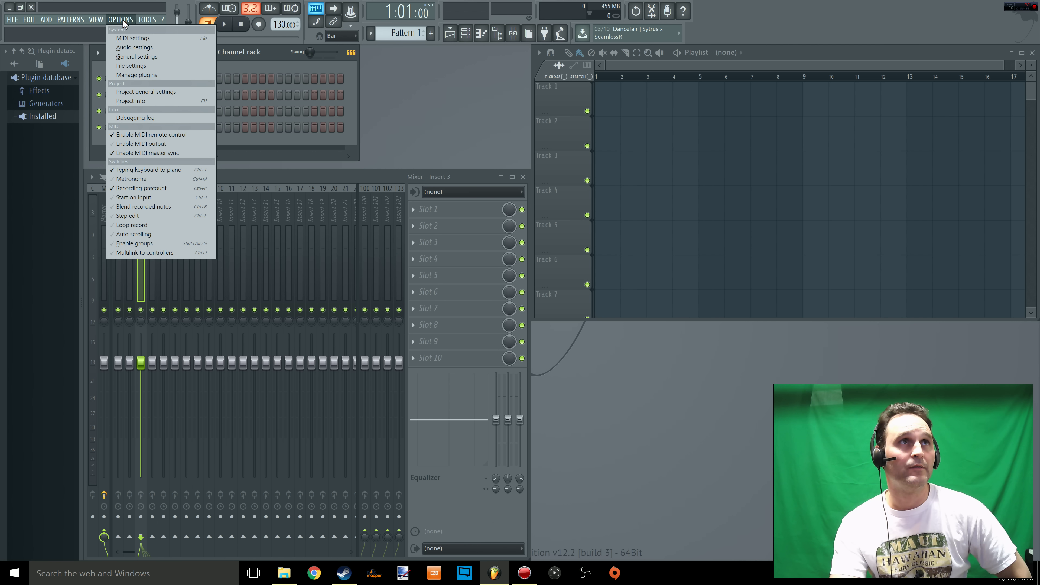
click(136, 48)
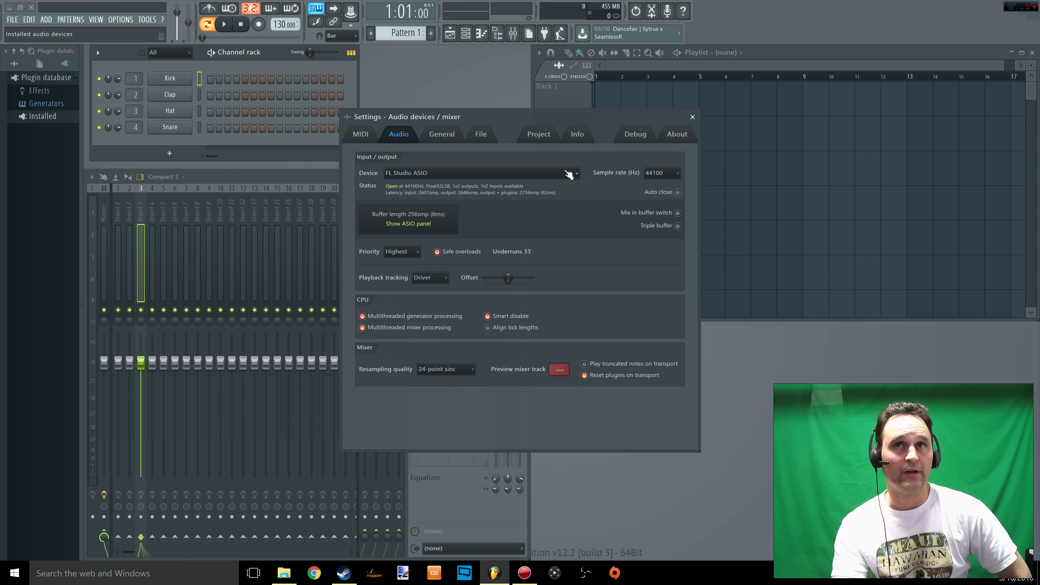
click(574, 172)
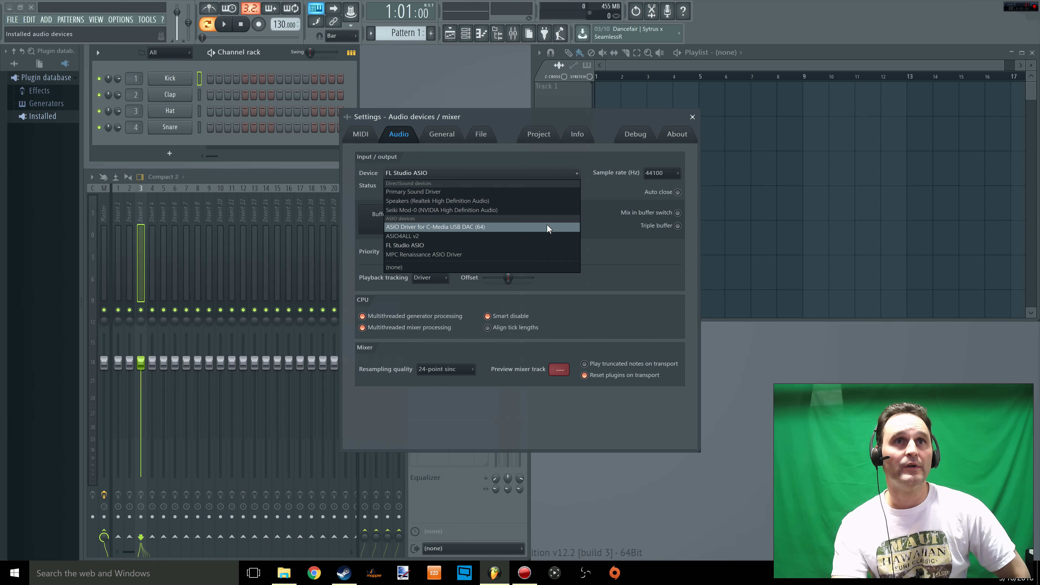
click(541, 246)
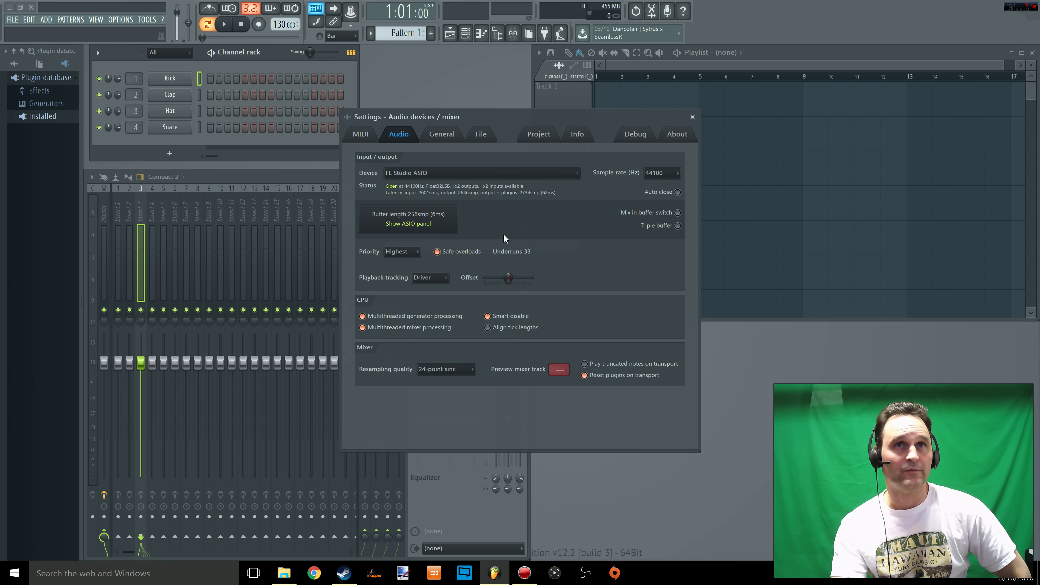
- Check the input and output devices in the FL Studio ASIO panel, then close the panel and the settings
click(426, 232)
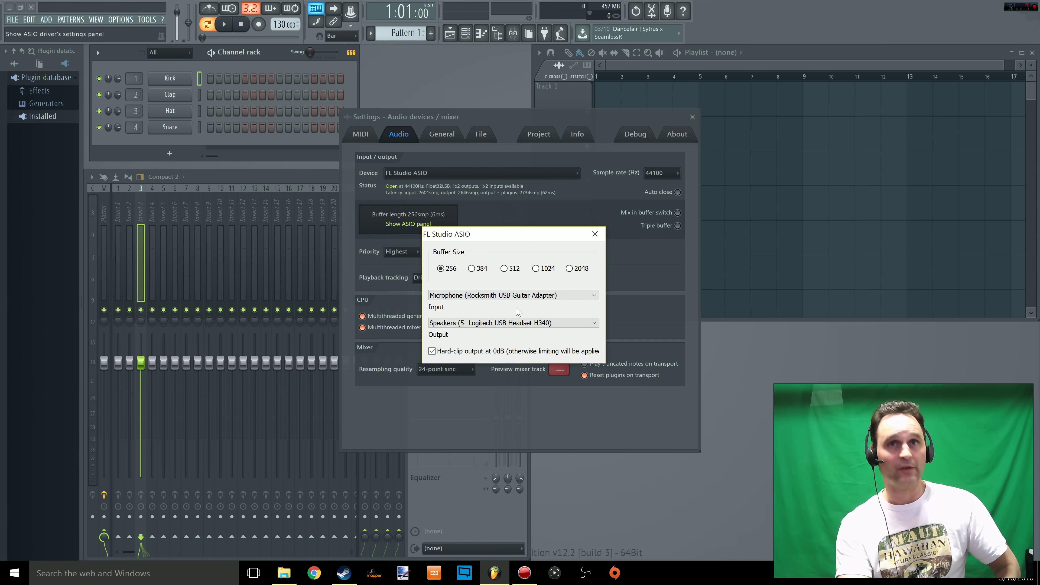
click(594, 296)
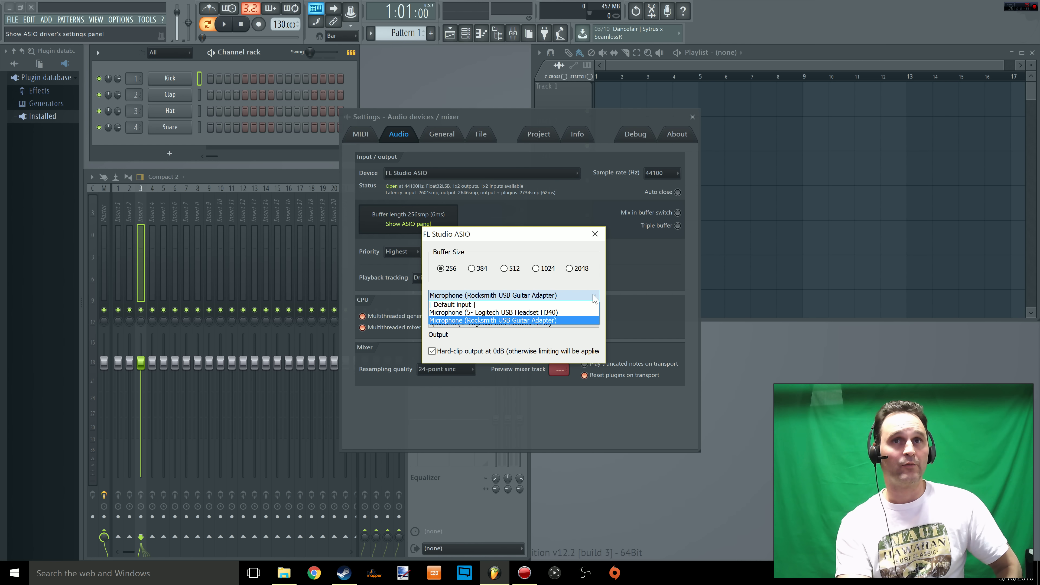
click(813, 388)
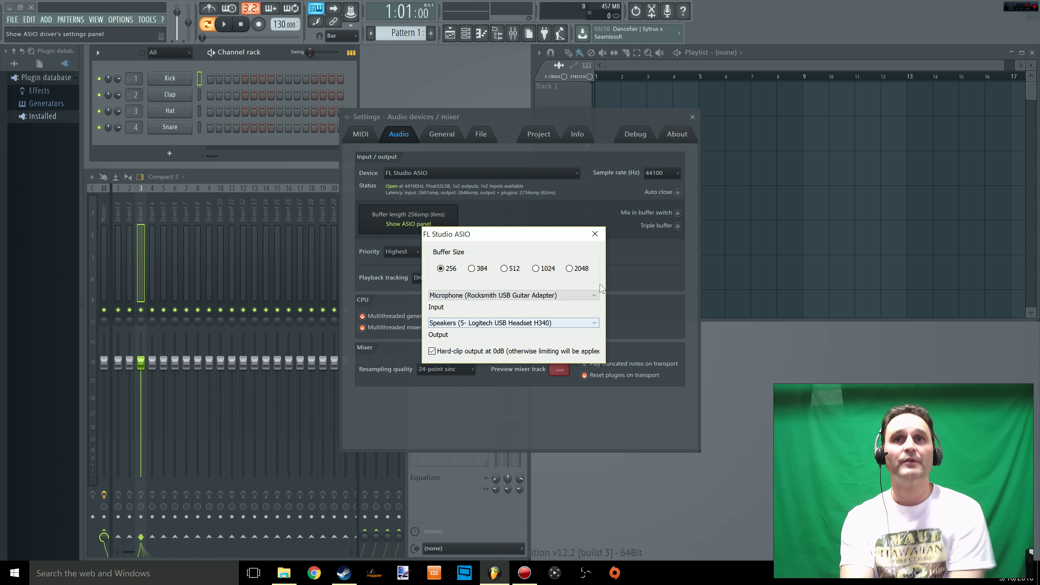
click(595, 234)
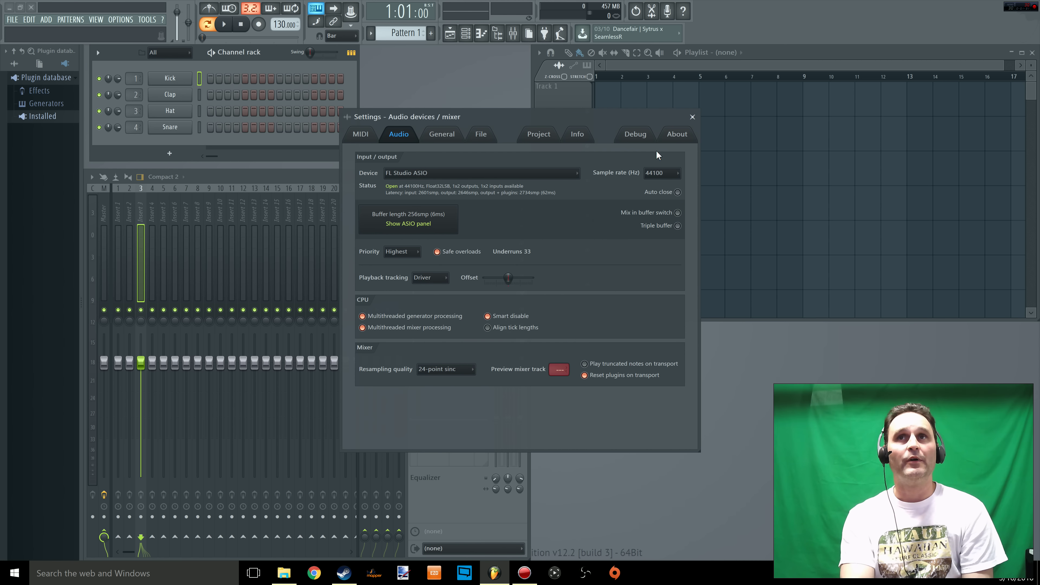
click(692, 118)
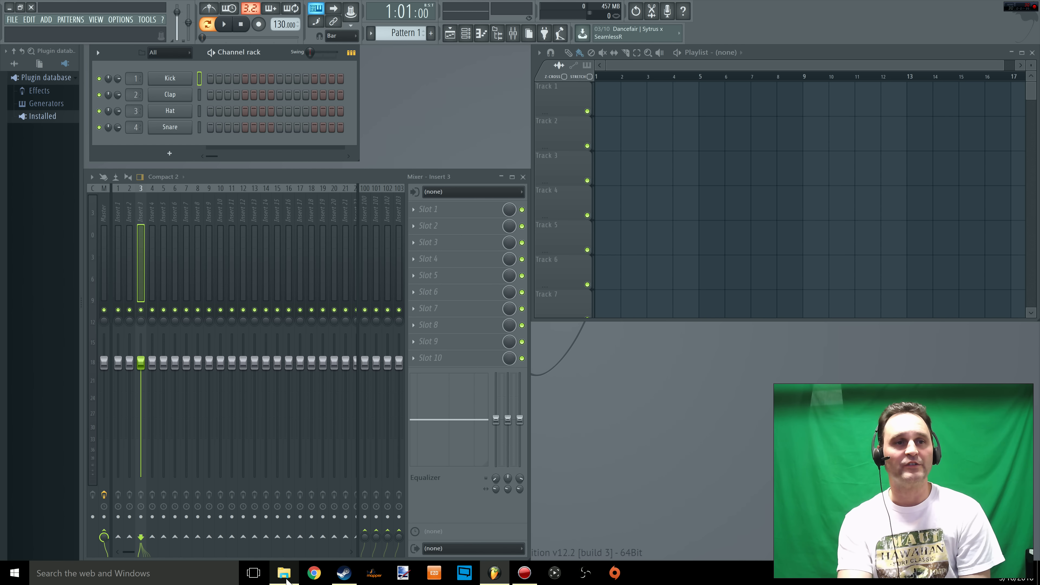
- Import the New Drum Beat Metal audio file from File Explorer onto playlist Track 1 and align its start with bar 1
click(284, 573)
drag(801, 200, 621, 96)
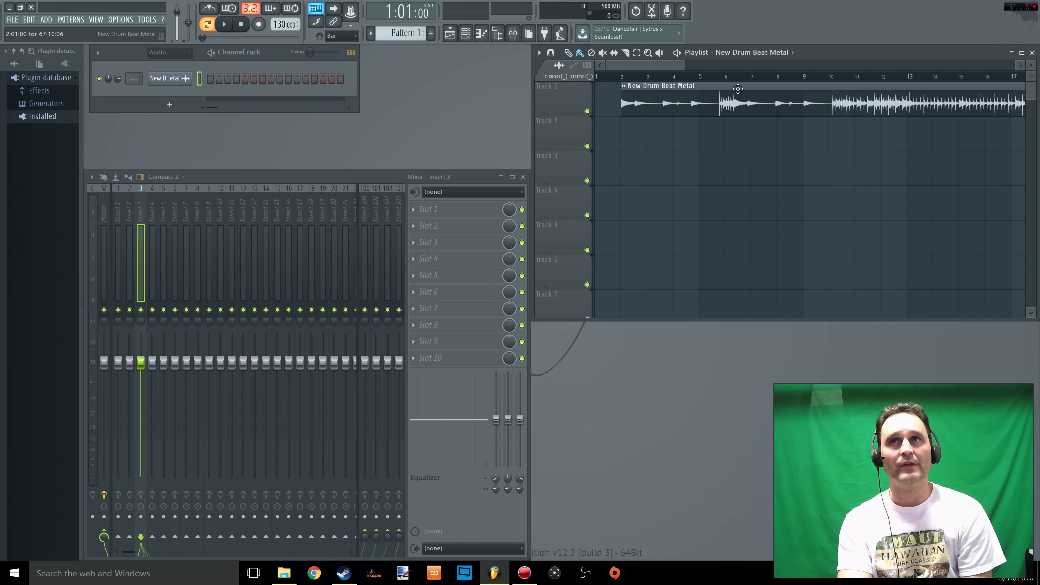
drag(738, 88, 663, 103)
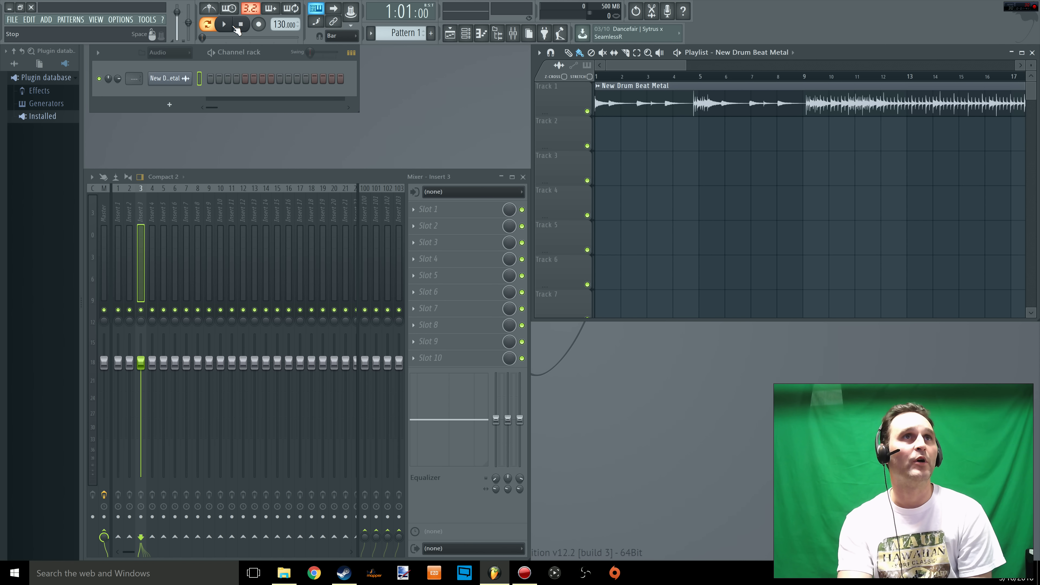
- Switch playback to song mode, play the drum clip from the start and stop it
click(224, 24)
click(241, 24)
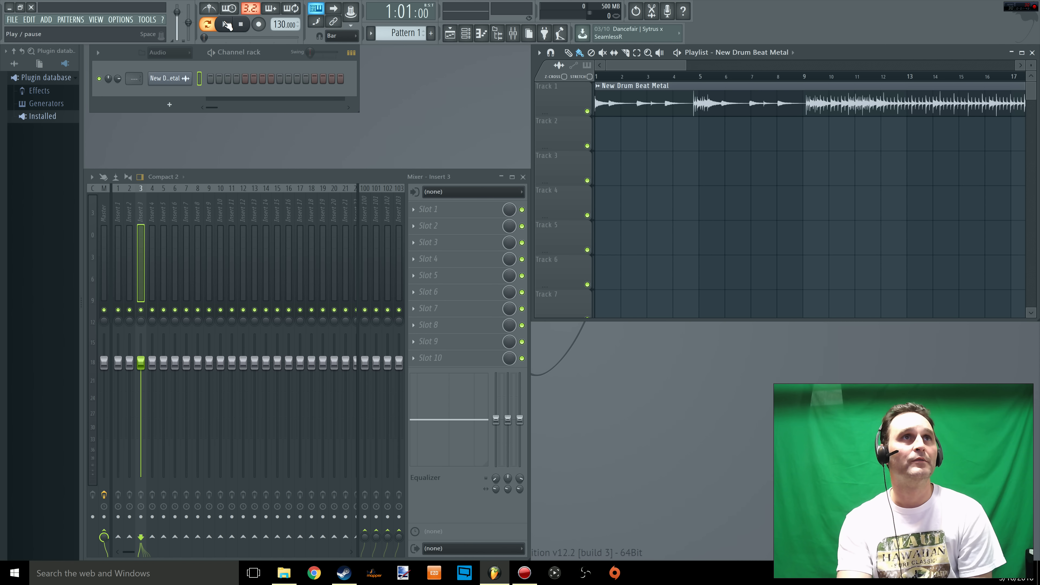
click(226, 25)
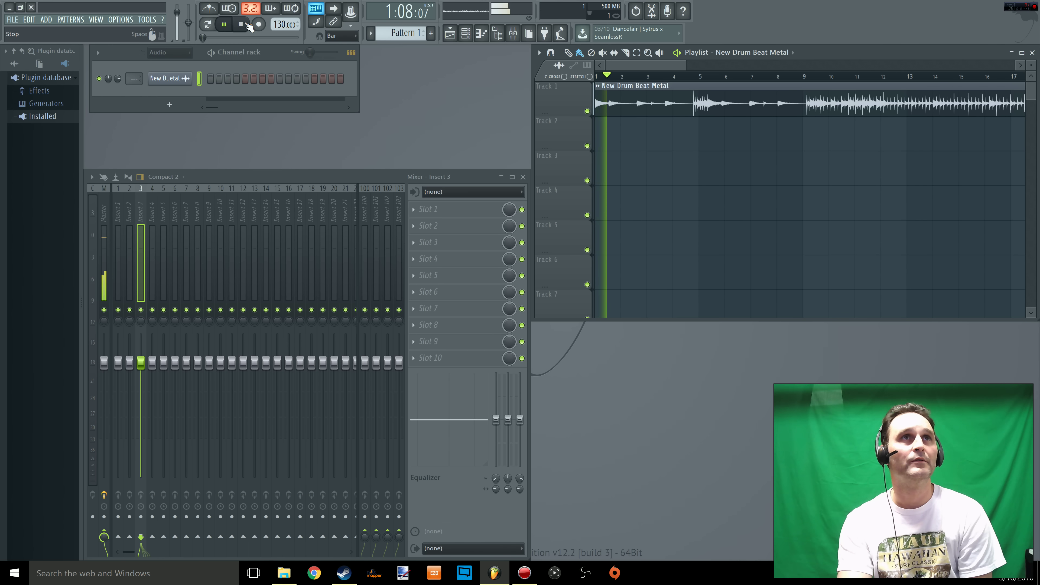
click(245, 24)
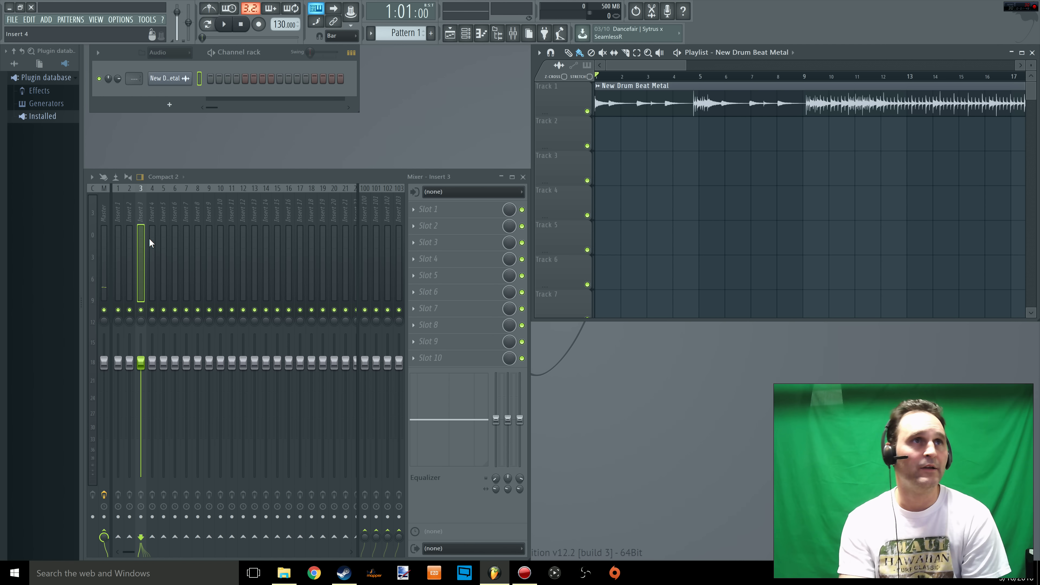
- Select mixer track Insert 5 and set its audio input to the mono source In 1
click(152, 227)
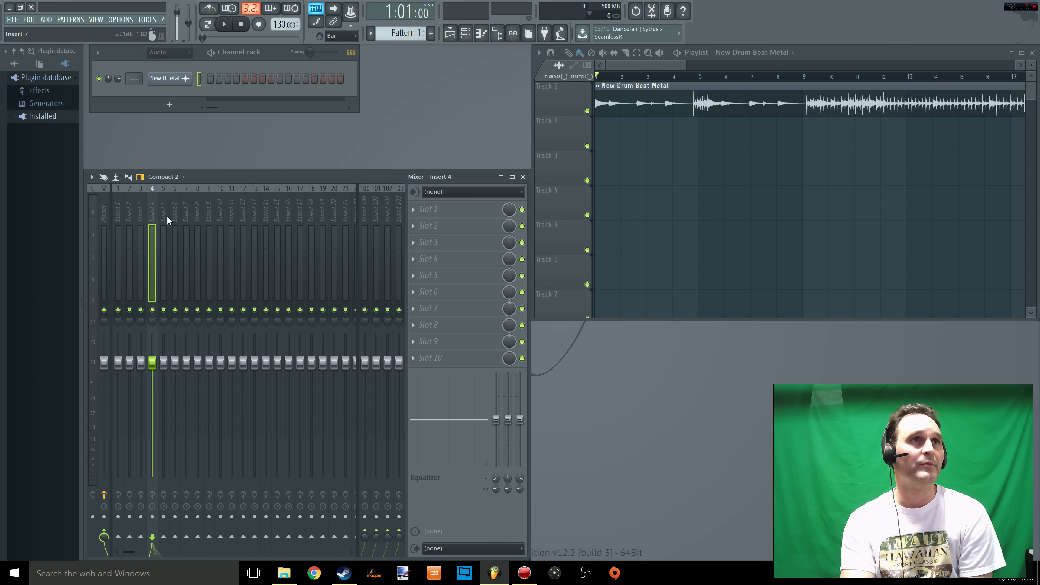
click(103, 219)
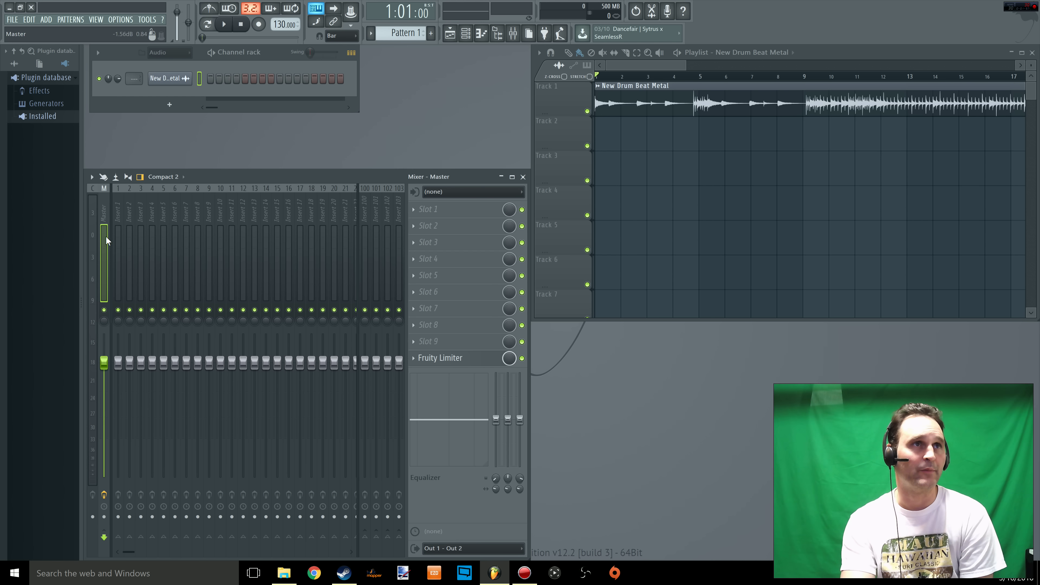
click(119, 216)
click(159, 215)
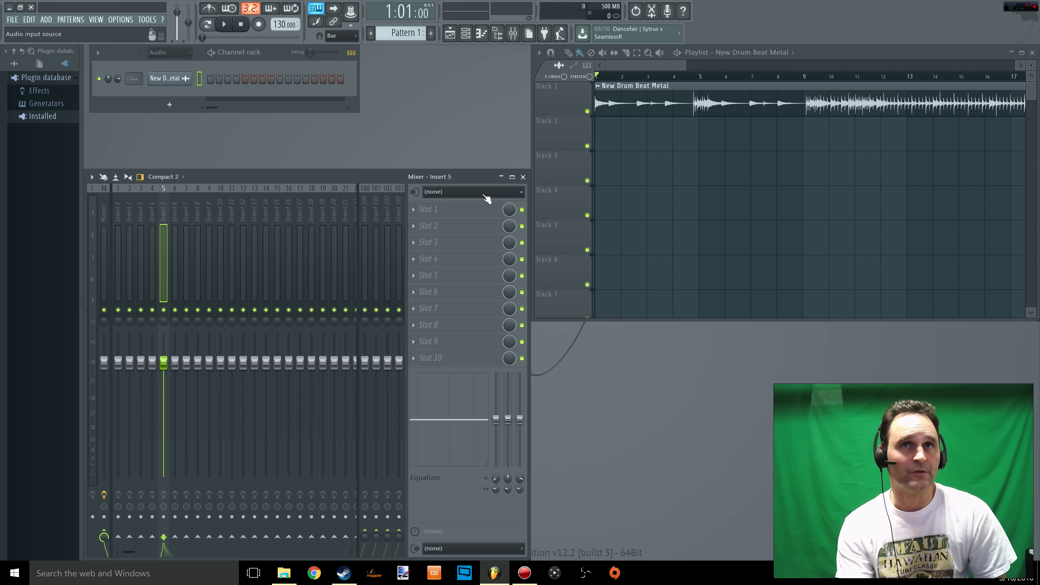
click(522, 191)
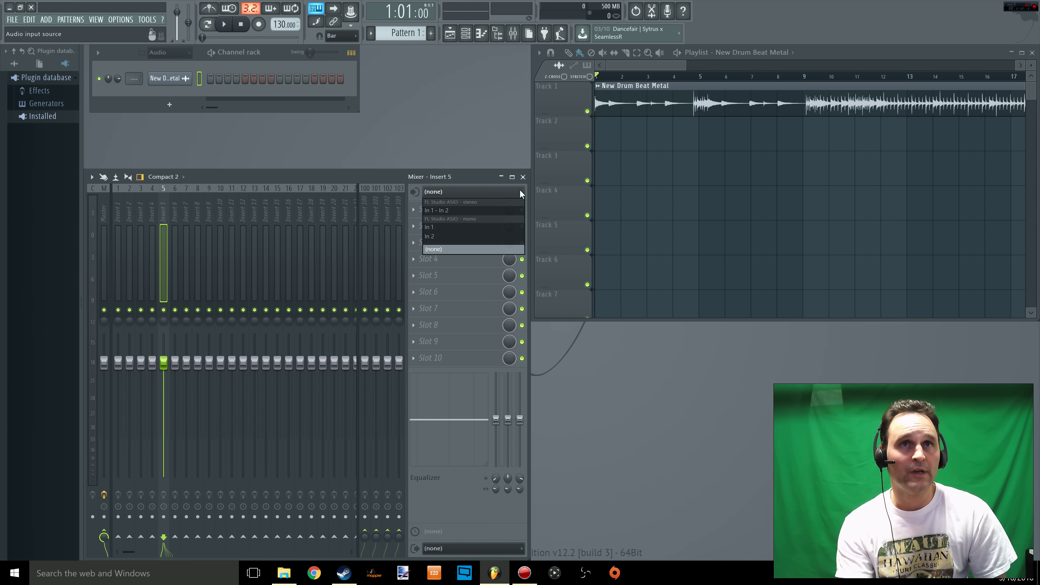
click(500, 227)
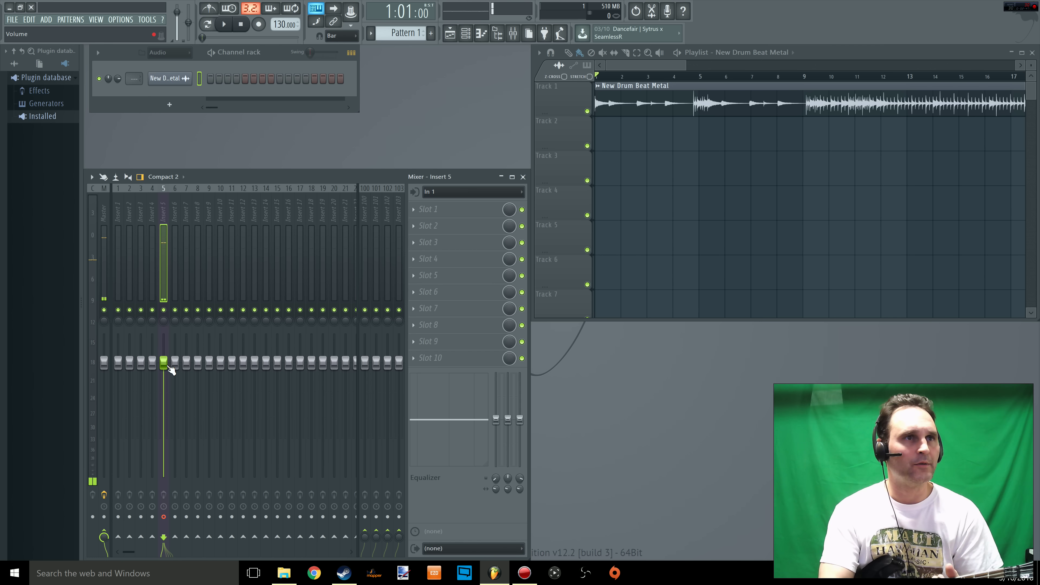
- Lower the Insert 5 volume fader well below its default level and keep the track armed for recording
drag(167, 365, 167, 371)
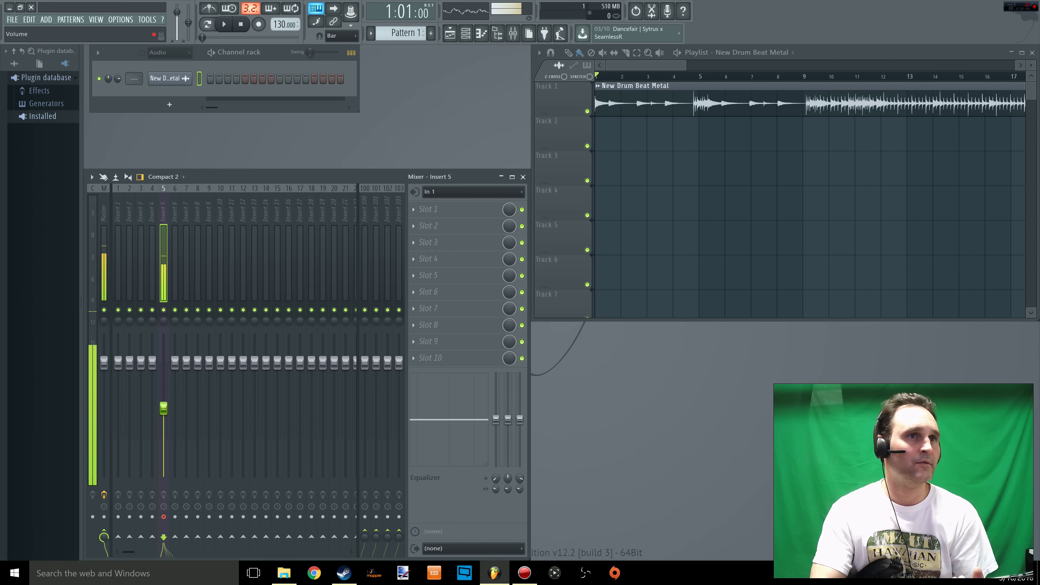
drag(163, 407, 163, 428)
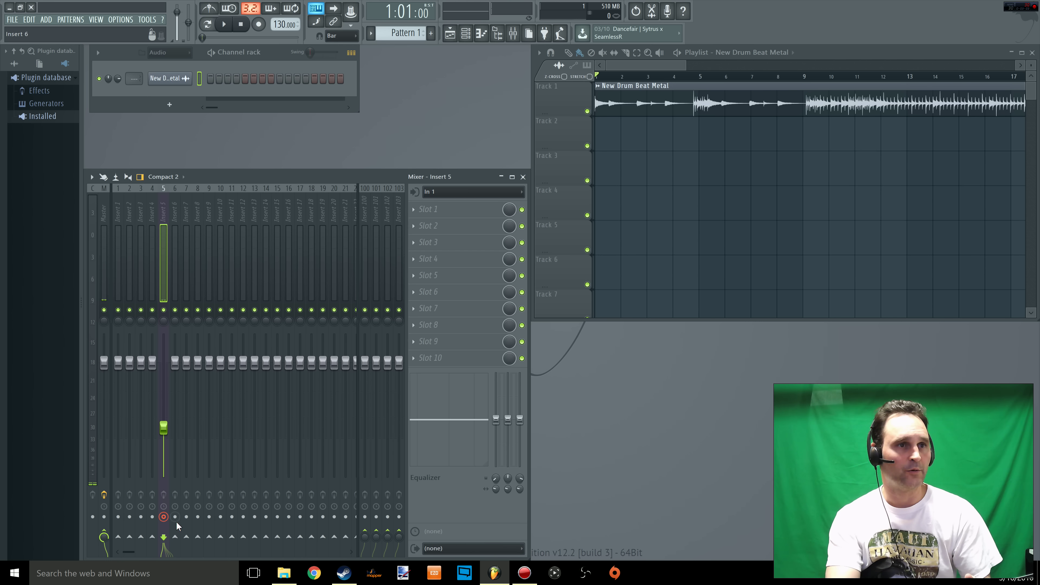
click(164, 517)
click(164, 518)
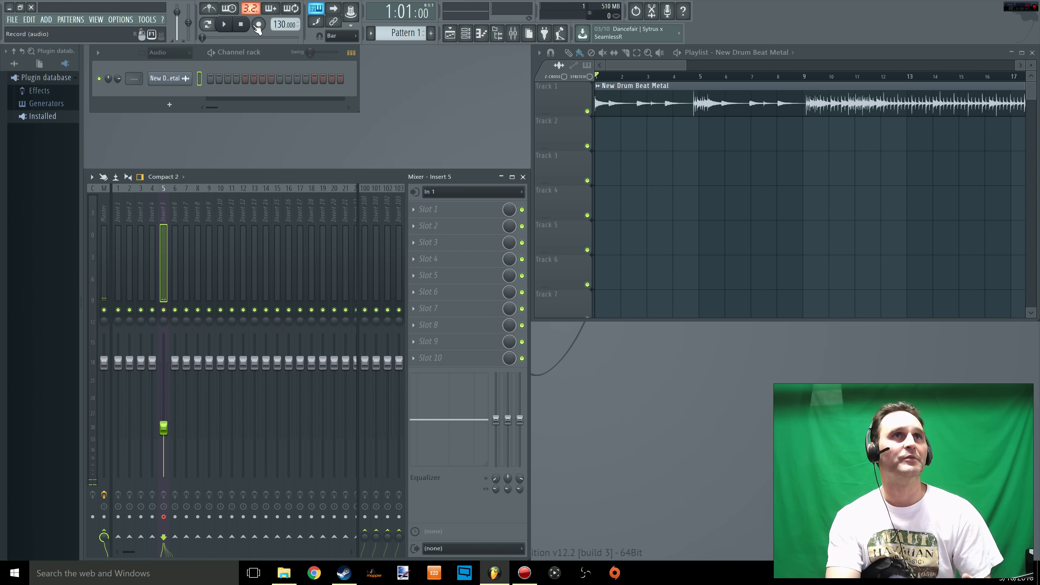
- Record the Insert 5 input into the playlist as an audio clip alongside the drum track, then stop the recording
click(259, 25)
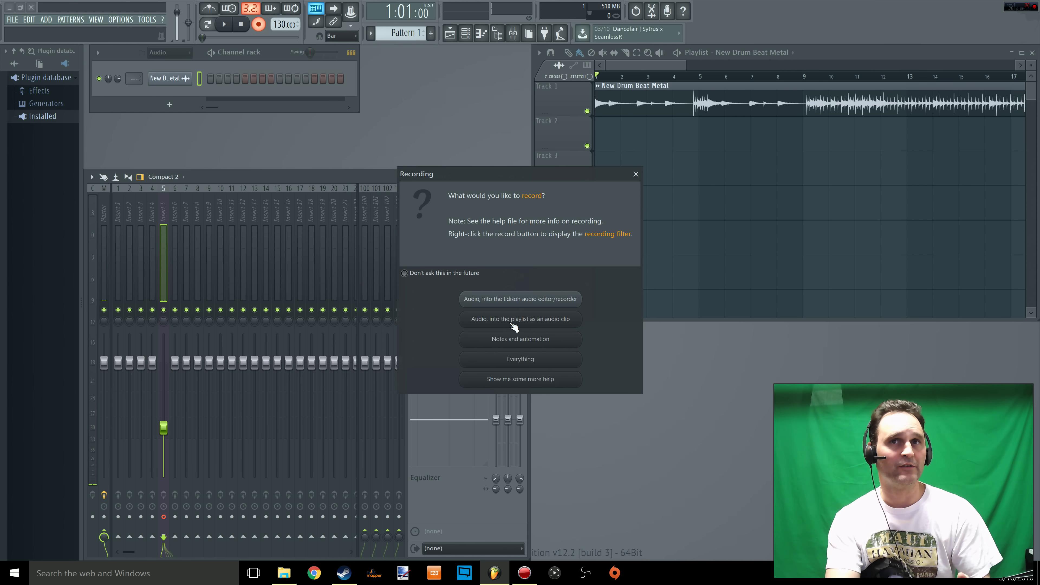
click(516, 299)
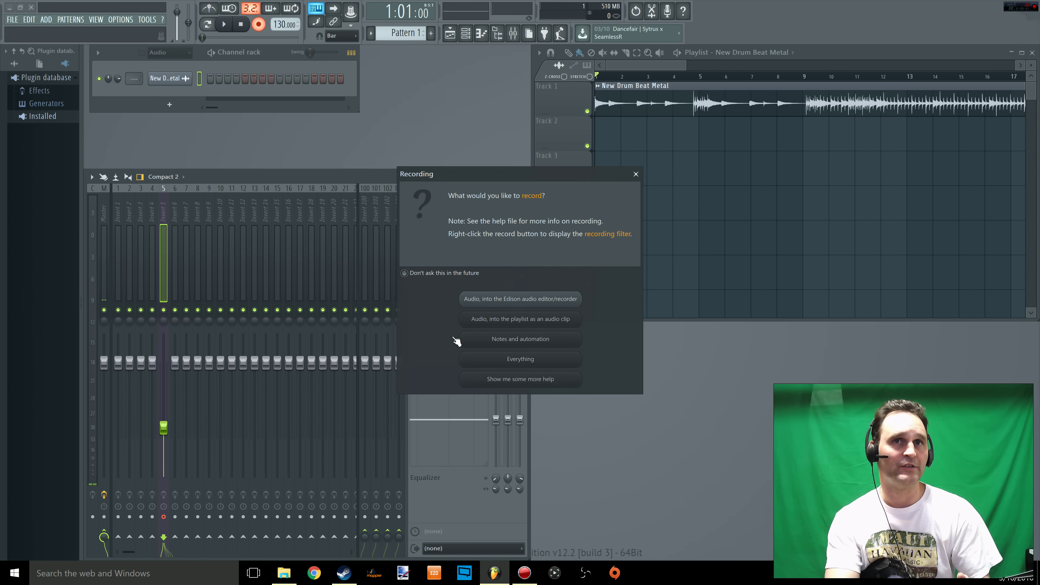
click(477, 317)
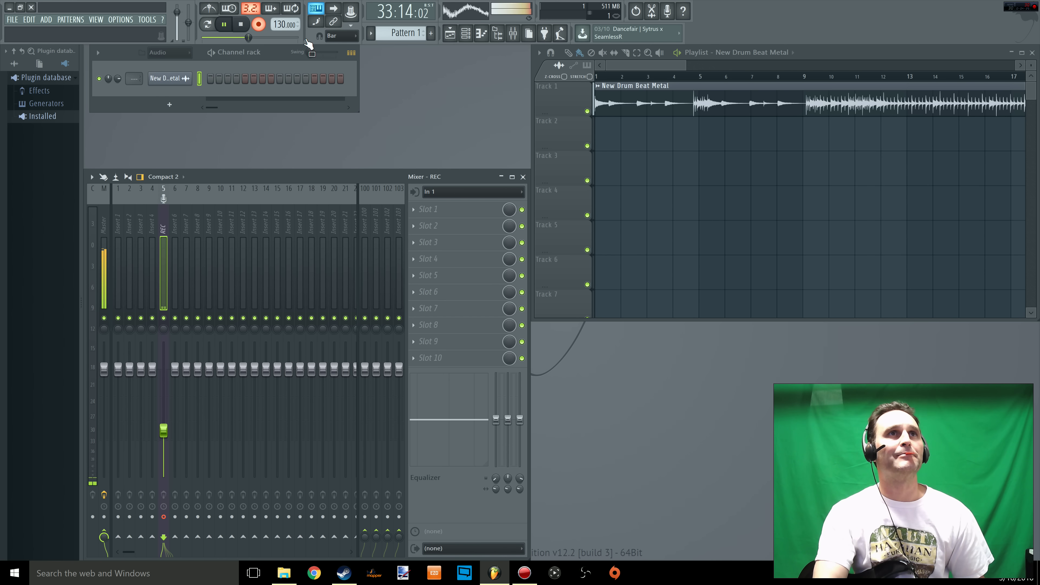
click(241, 25)
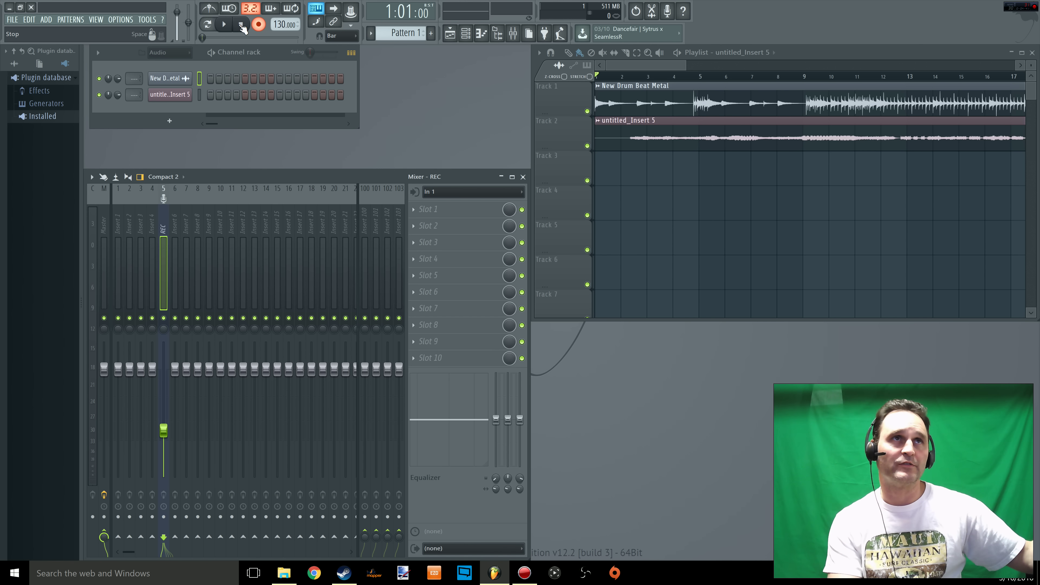
- Play back the recorded clip together with the drum track, then stop playback
click(225, 25)
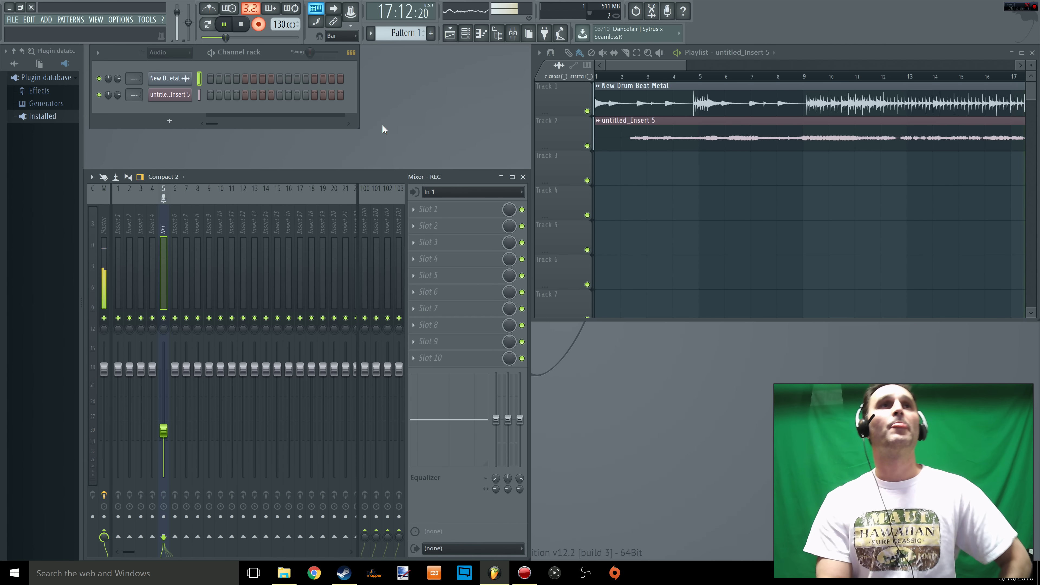
click(244, 28)
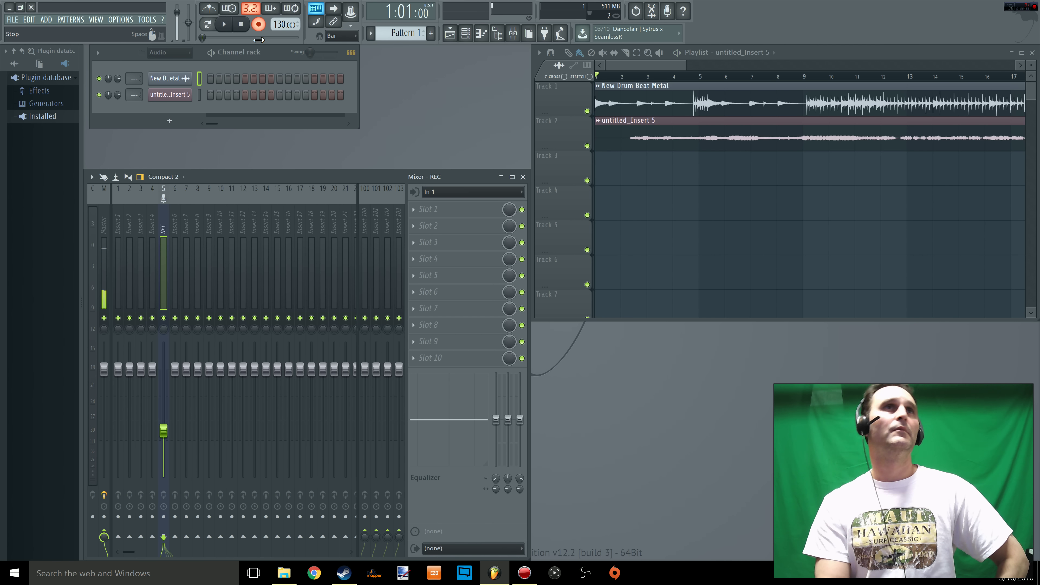